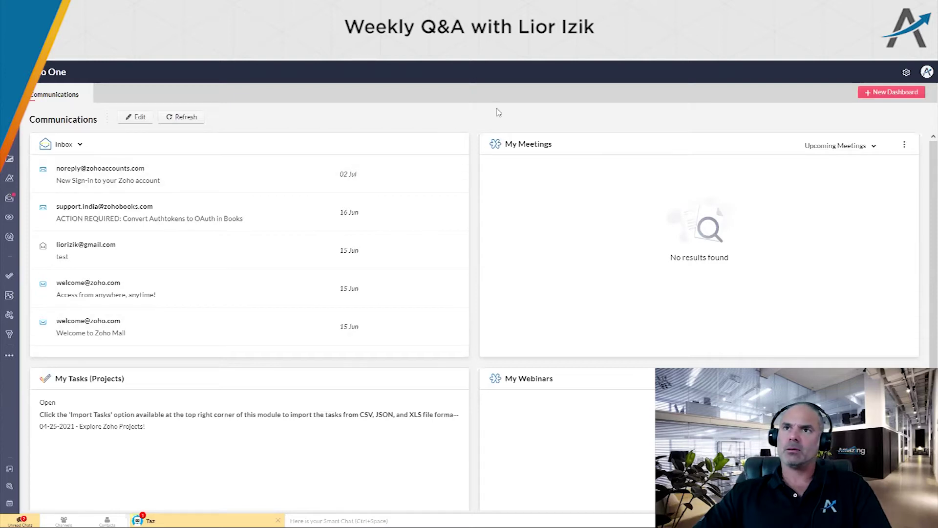
Open the SMS, MMS and whatsapp Zoho CRM Plugin video in a new tab, pause it, and jump to 3:31
key("ctrl+t")
key("ctrl+v")
key("Return")
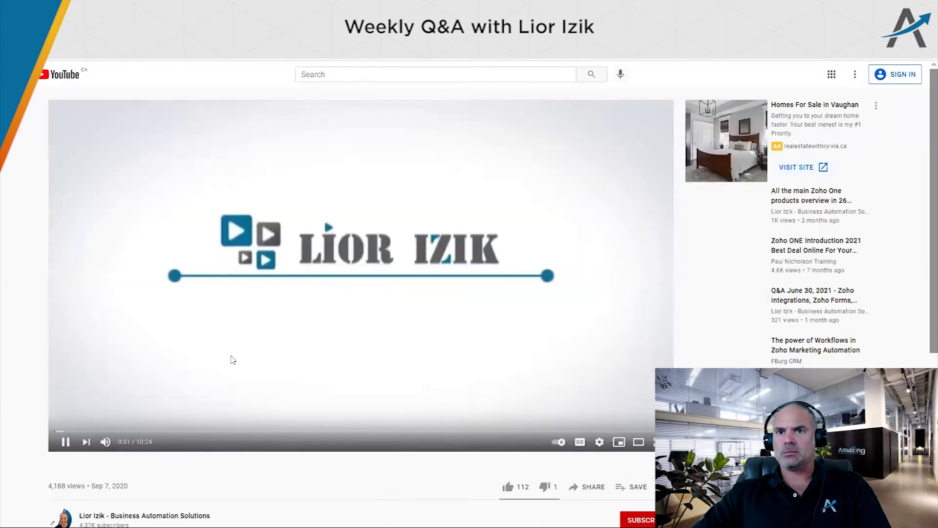
left_click(139, 386)
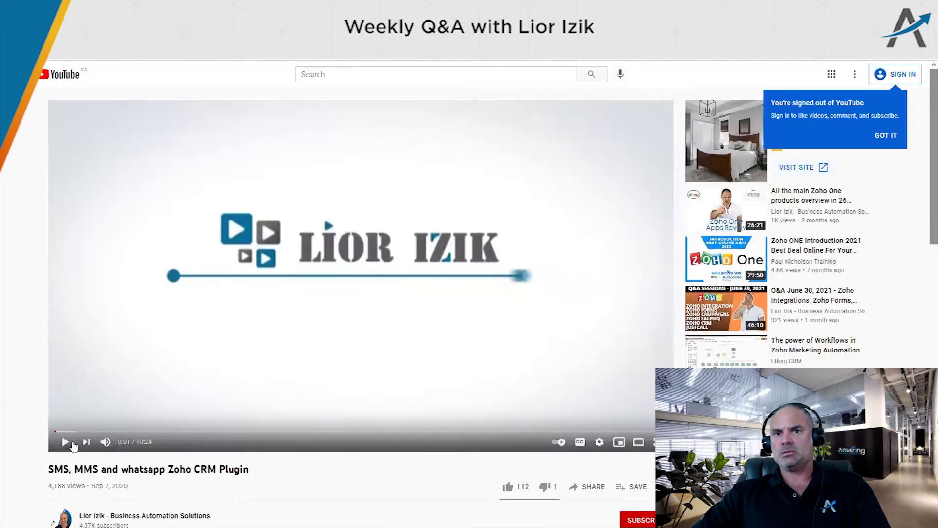
left_click(59, 432)
left_click(262, 432)
Skip the video ahead to 5:17, where the Send Twilio Message dialog shows a drafted 'hello'
left_click_drag(55, 469, 236, 469)
left_click(236, 469)
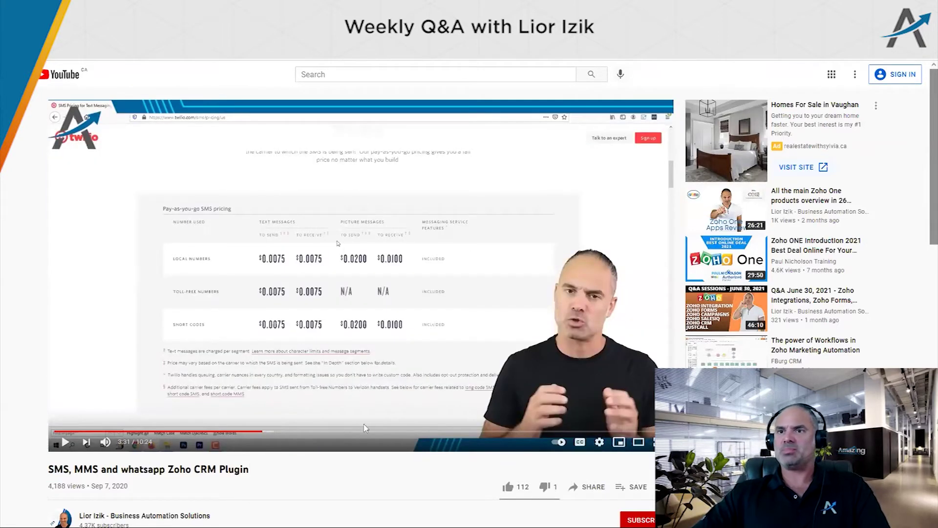
scroll(437, 243, "down", 2)
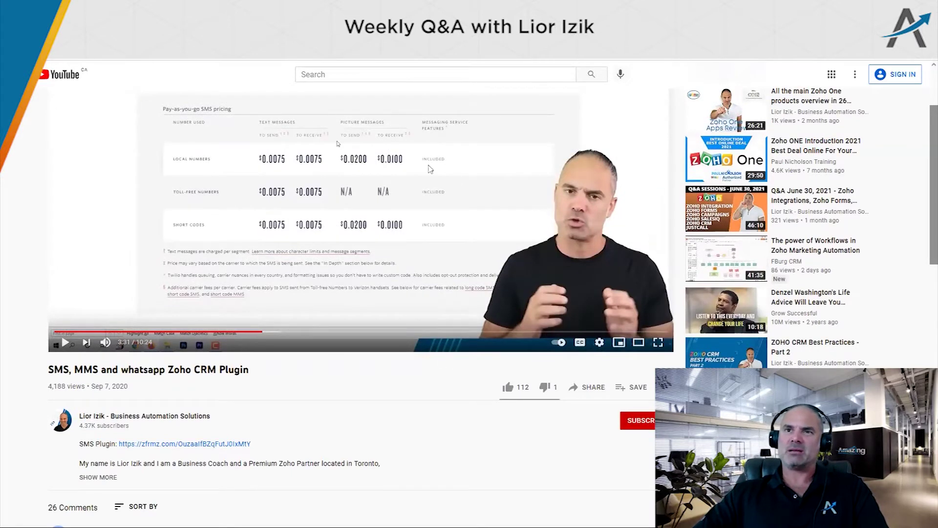
scroll(430, 169, "up", 1)
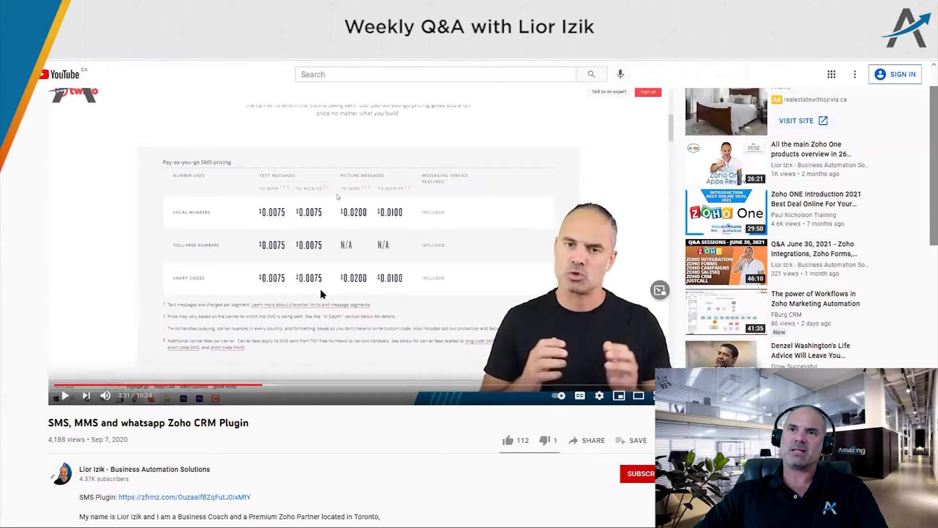
scroll(320, 291, "up", 1)
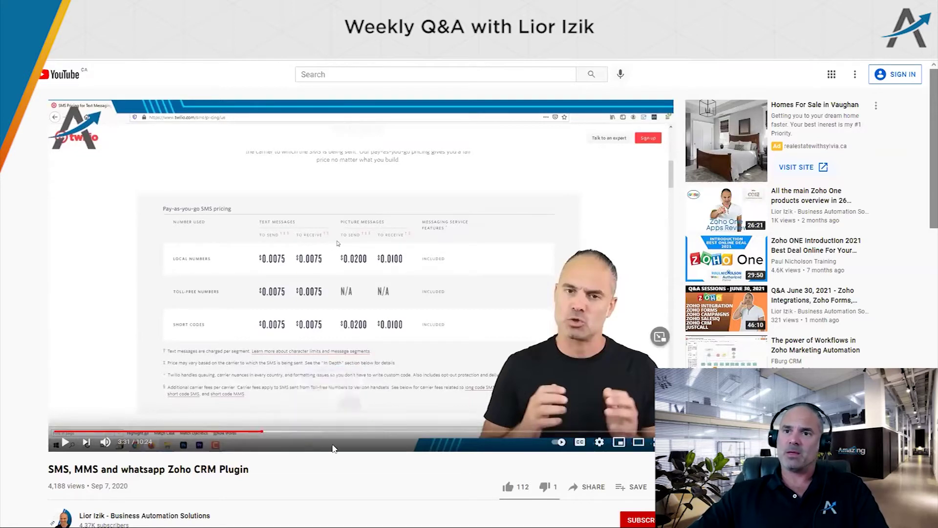
left_click(366, 432)
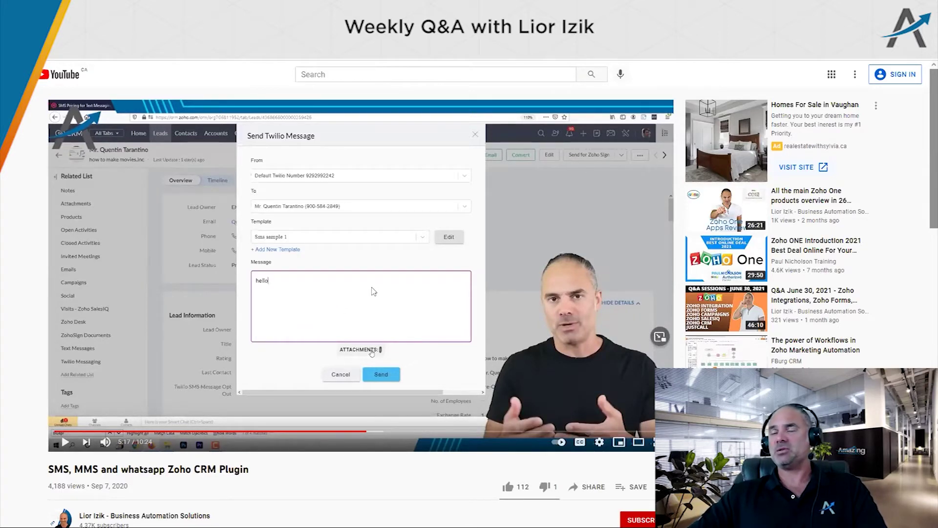
scroll(369, 292, "down", 1)
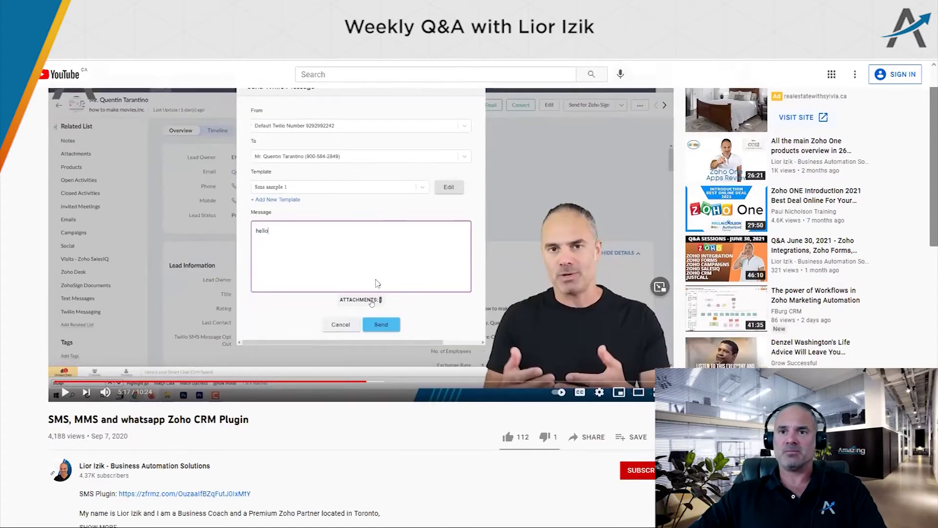
scroll(378, 284, "down", 4)
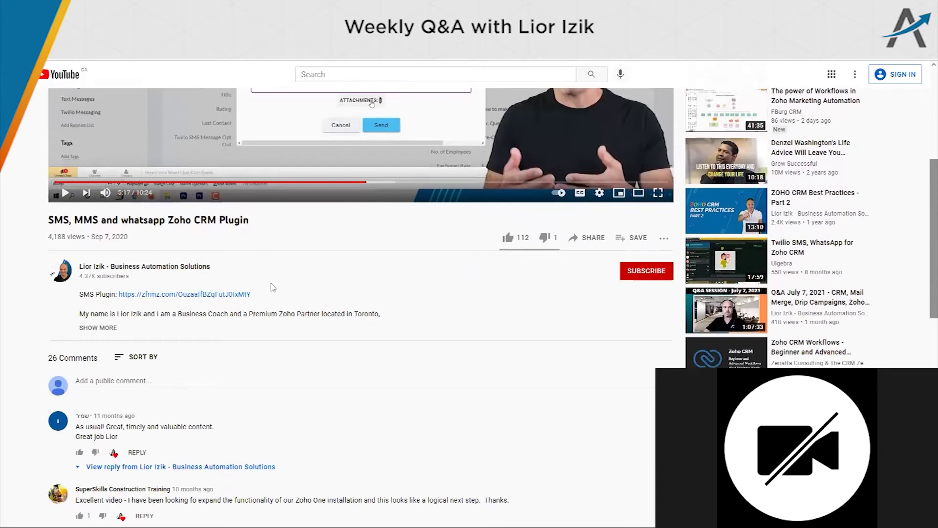
scroll(322, 193, "up", 5)
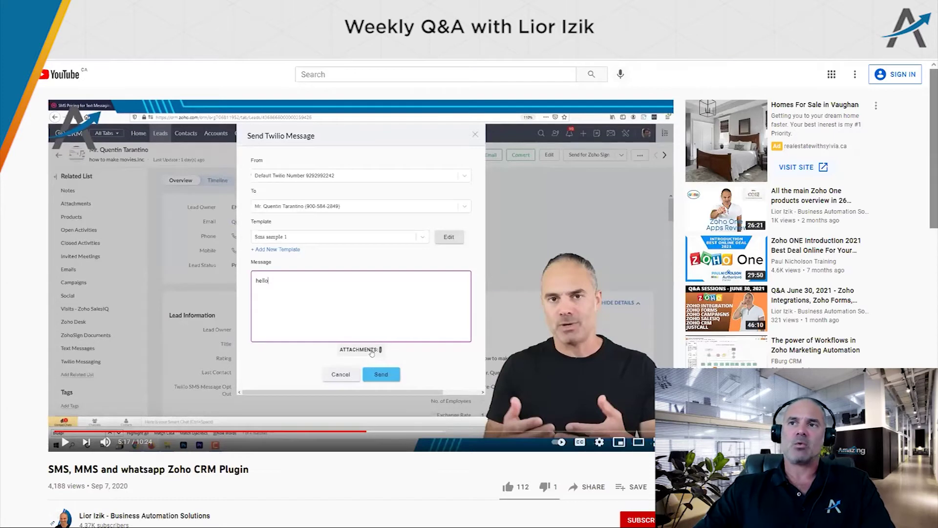
Switch back to the Zoho One Communications dashboard window
key("alt+Tab")
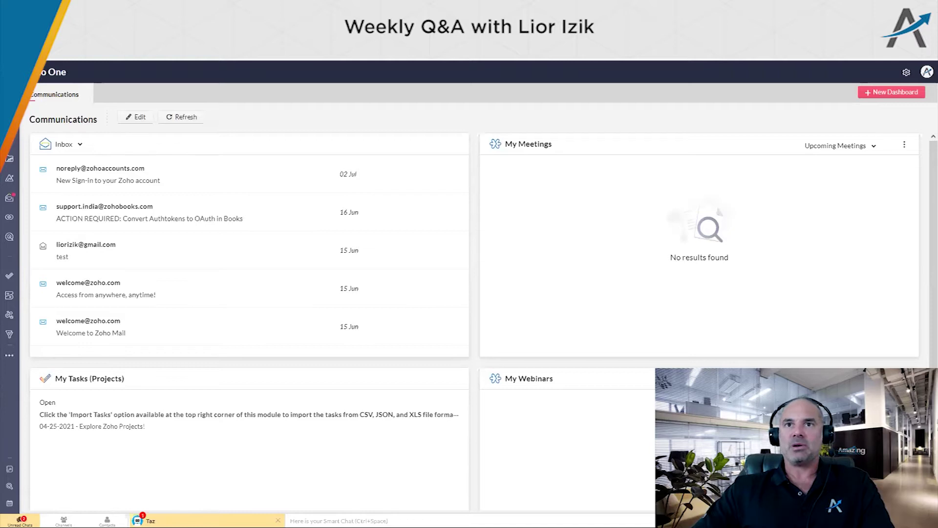
Load the Zoho CRM Home page showing the Amazing Dashboard revenue and deal charts
key("ctrl+l")
key("Return")
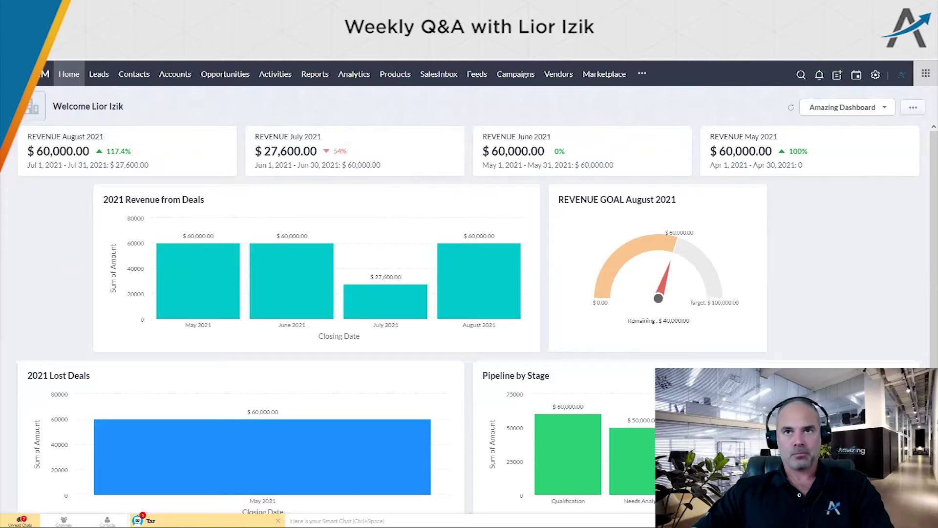
Open The Holland Family record from the Accounts list
left_click(168, 77)
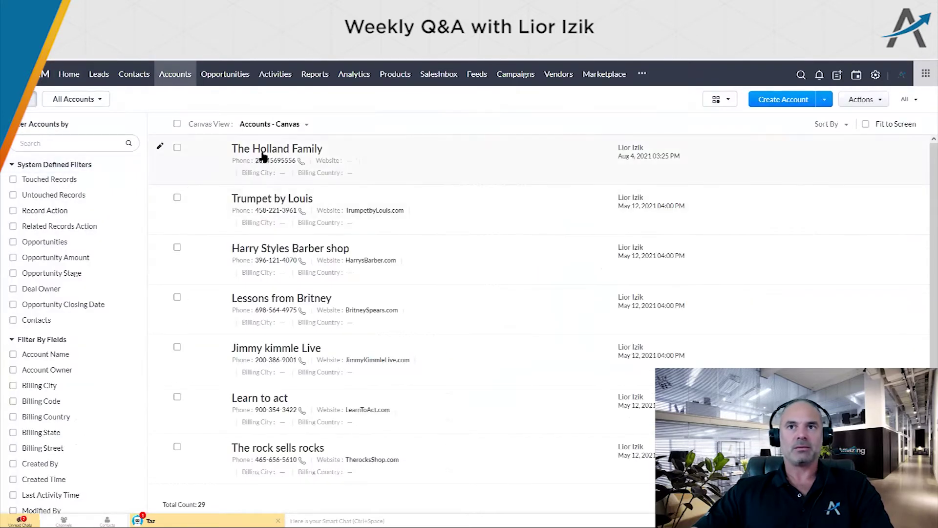
left_click(386, 174)
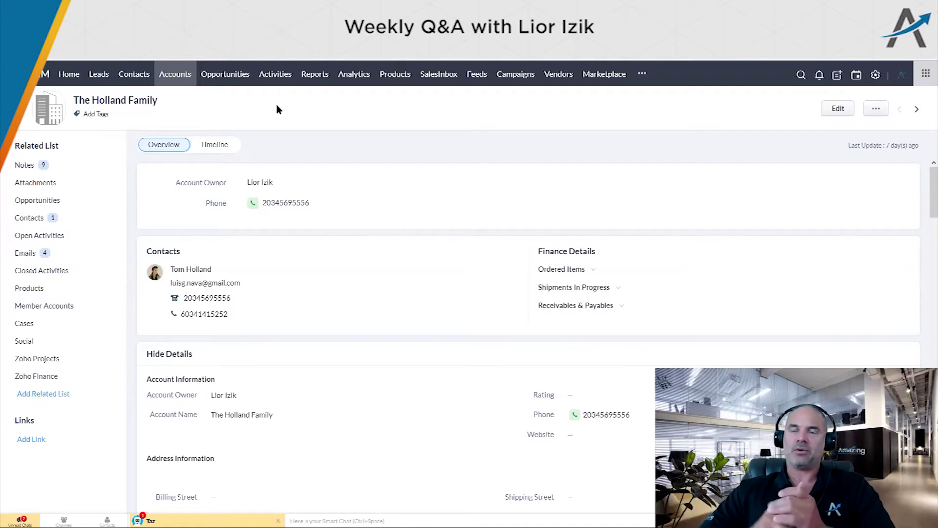
Inspect the Contacts Standard layout in Modules and Fields, cancel without saving, then sign out
left_click(875, 75)
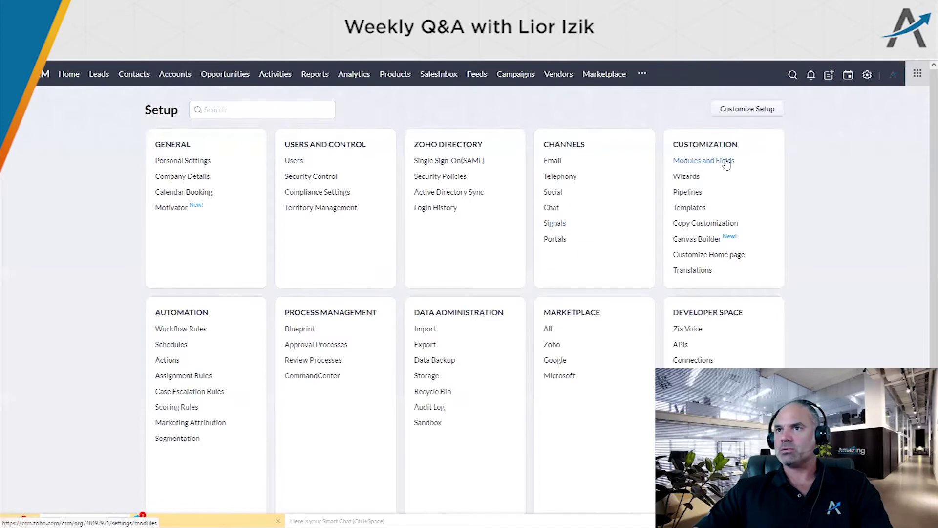
left_click(716, 161)
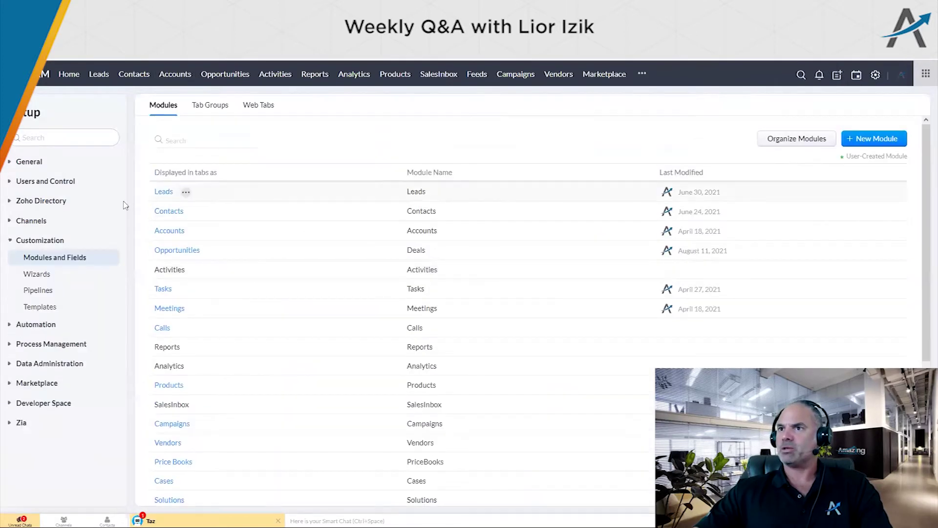
left_click(169, 212)
left_click(167, 245)
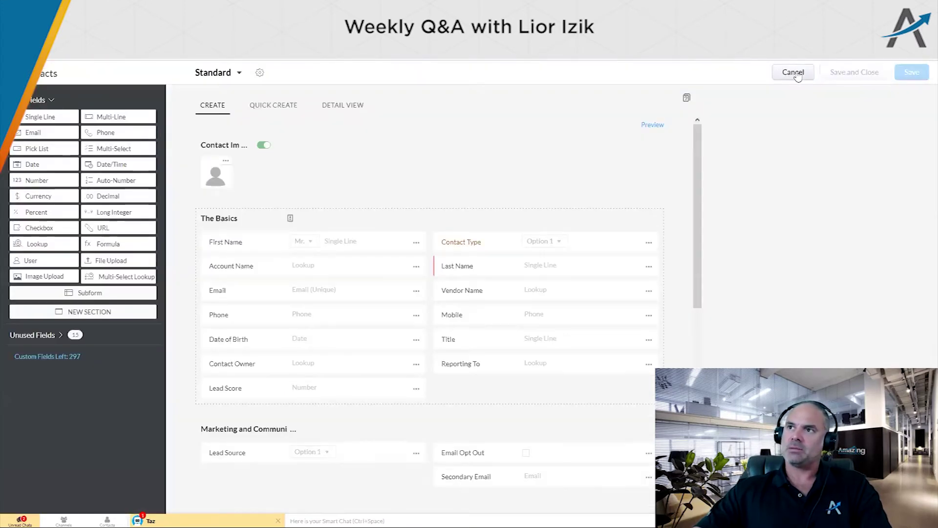
left_click(785, 72)
left_click(905, 75)
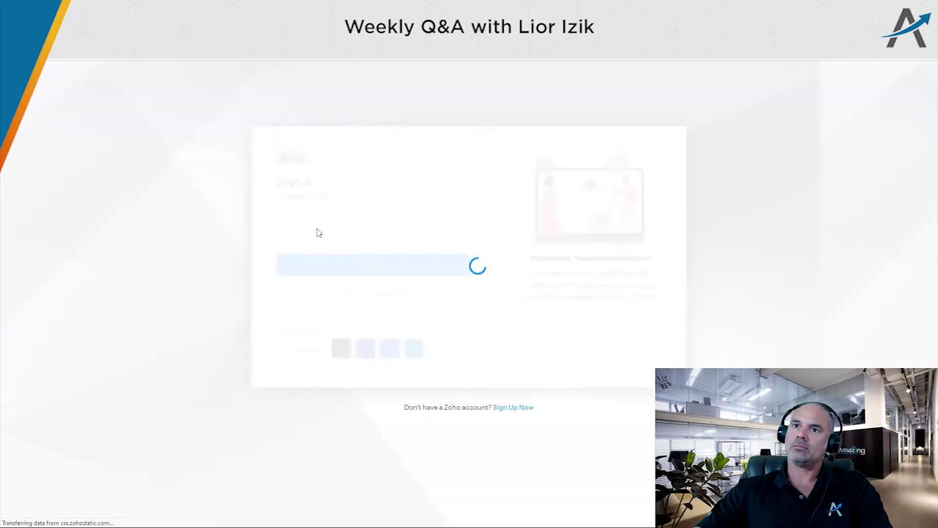
Enter the account's sign-in e-mail and password and submit them
type("us")
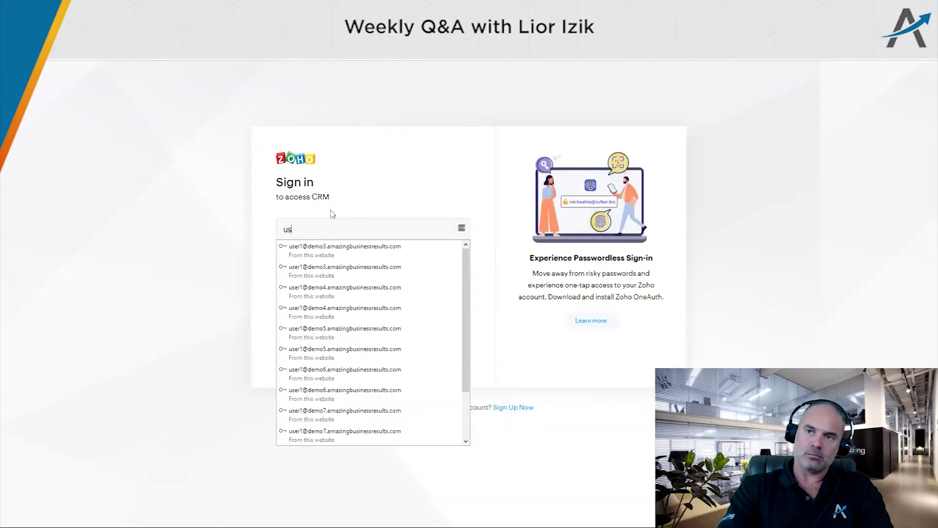
type("er1")
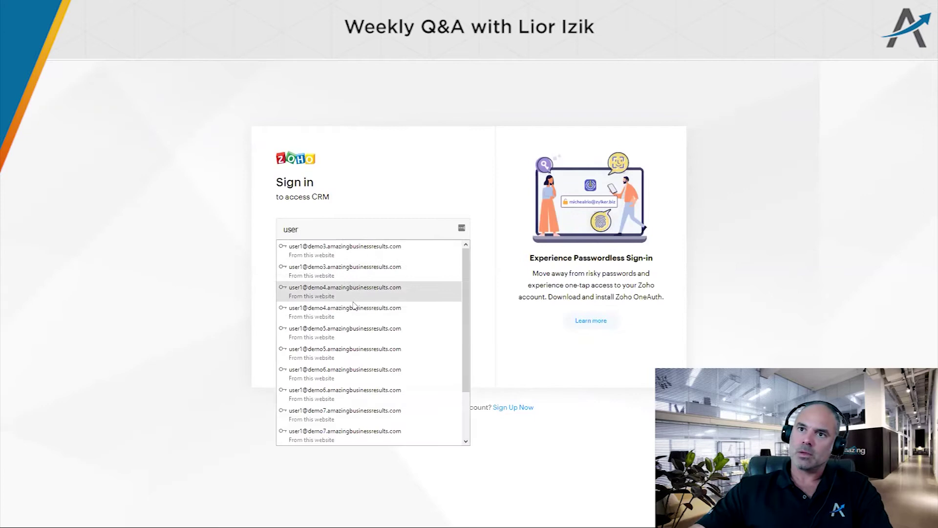
left_click(366, 346)
left_click(369, 266)
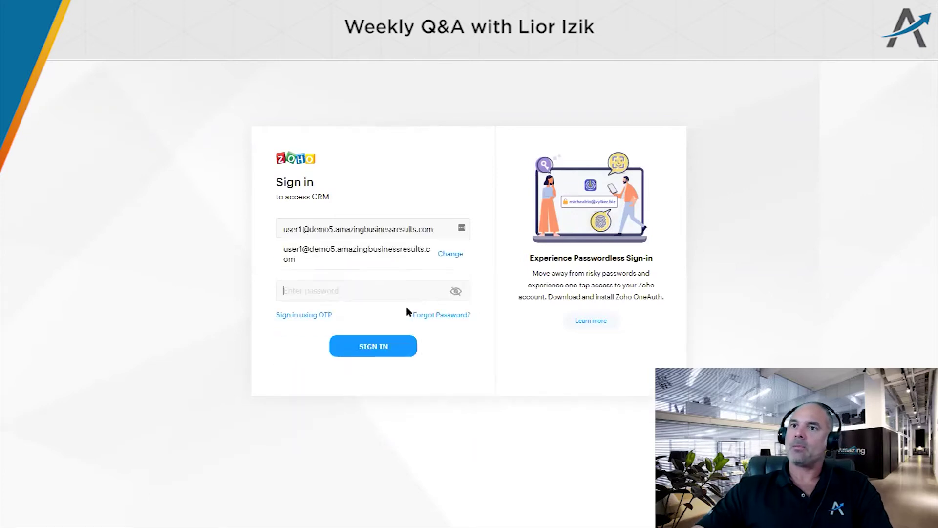
type("•••••••••••")
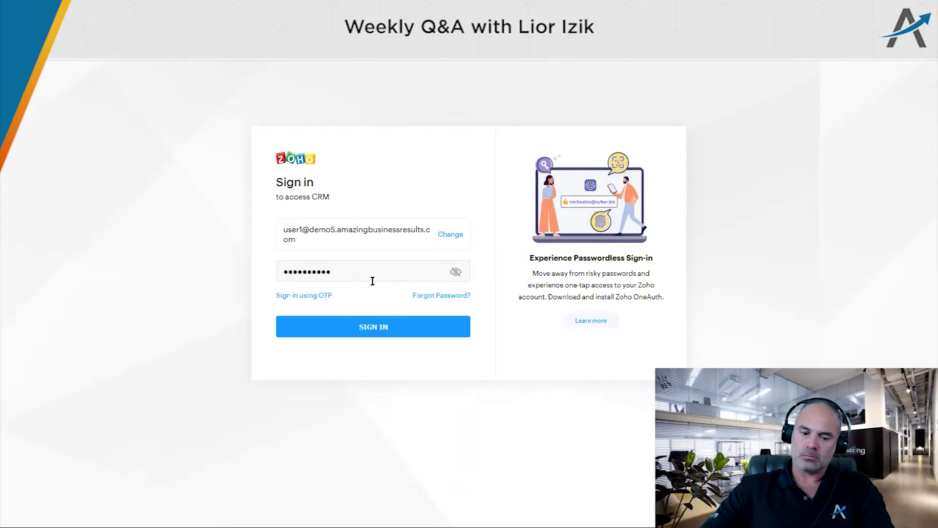
type("•")
key("Return")
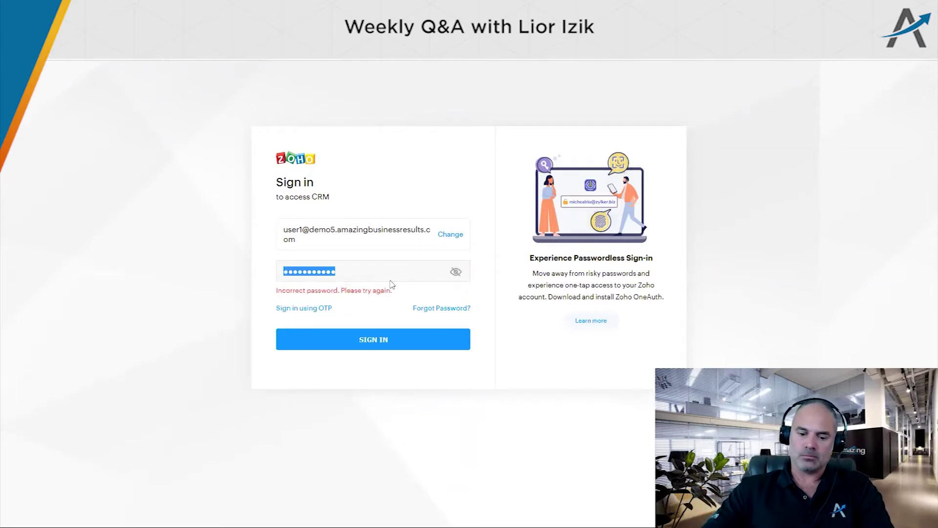
Retype the correct account password and sign in again
type("••••••")
key("ctrl+a")
type("•••••")
key("ctrl+a")
type("••••")
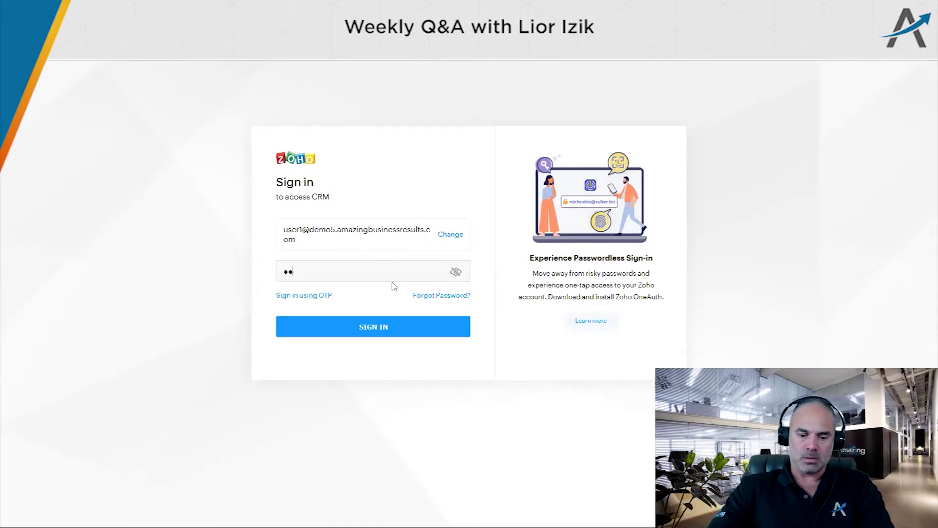
type("••••••••")
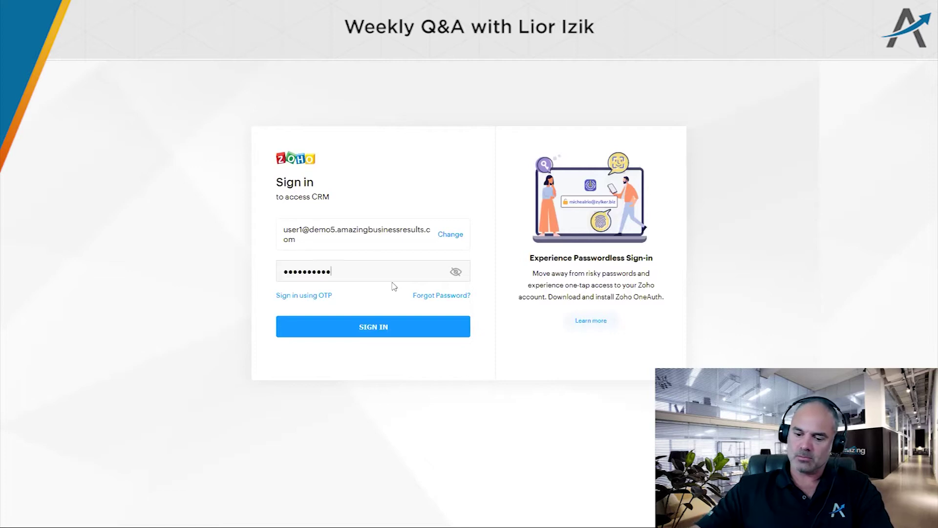
key("Return")
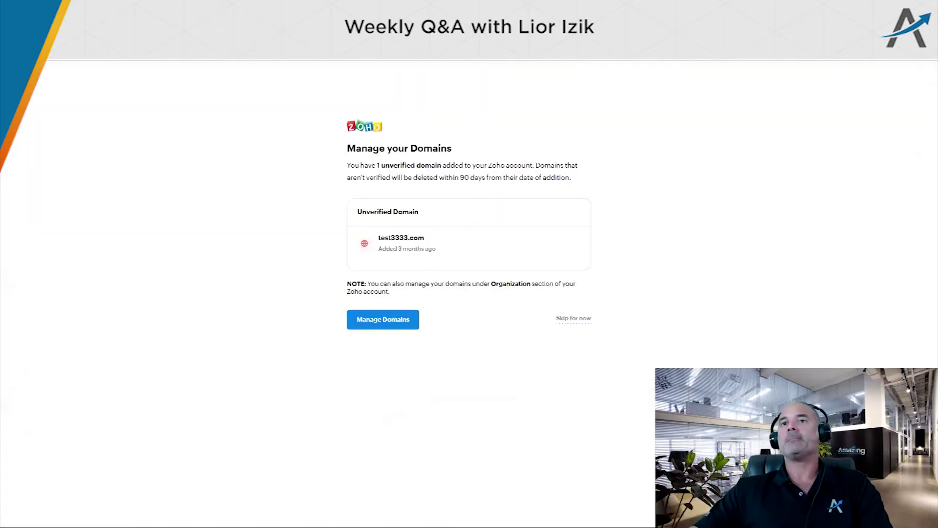
Skip the domains prompt and open the Contacts Standard layout through Setup > Modules and Fields
key("ctrl+l")
key("Return")
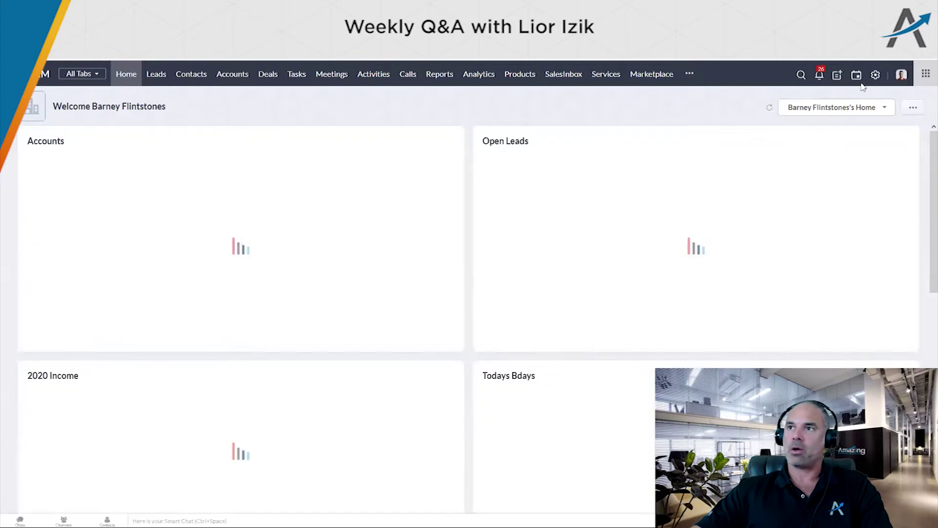
left_click(876, 74)
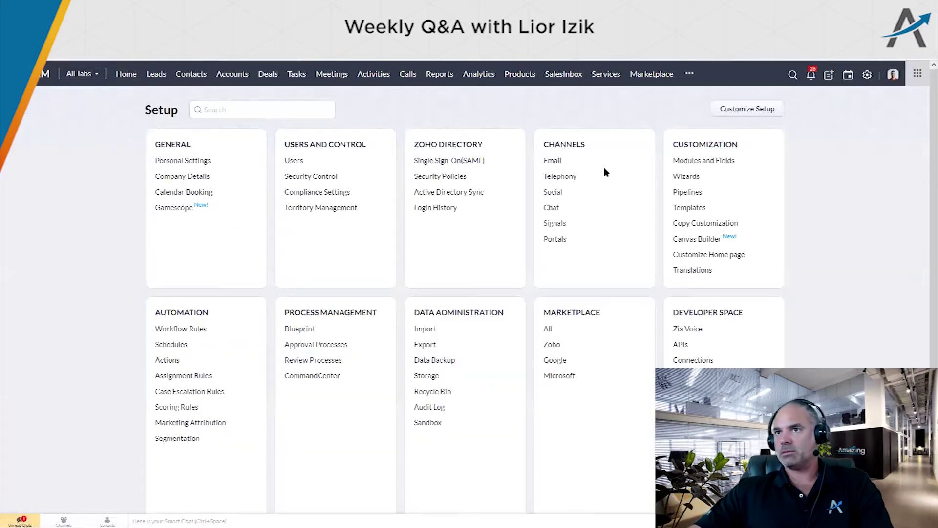
left_click(686, 161)
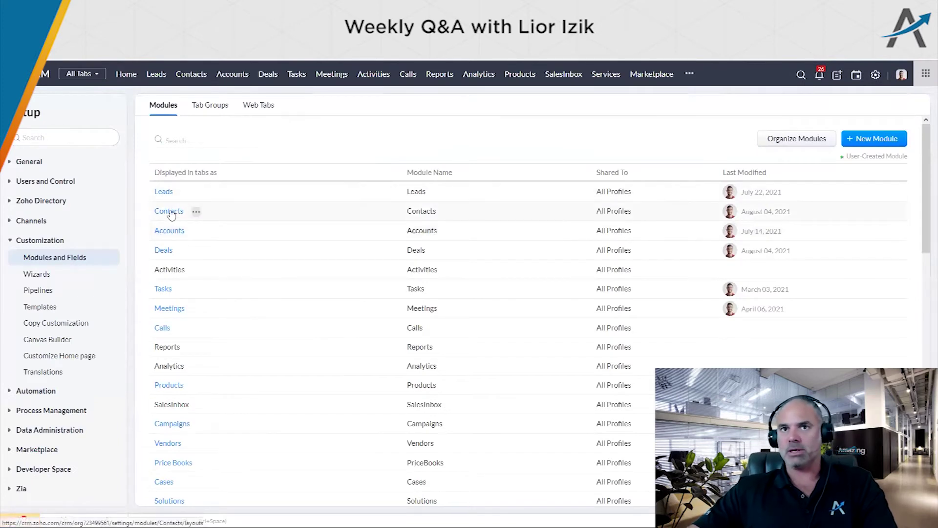
left_click(171, 215)
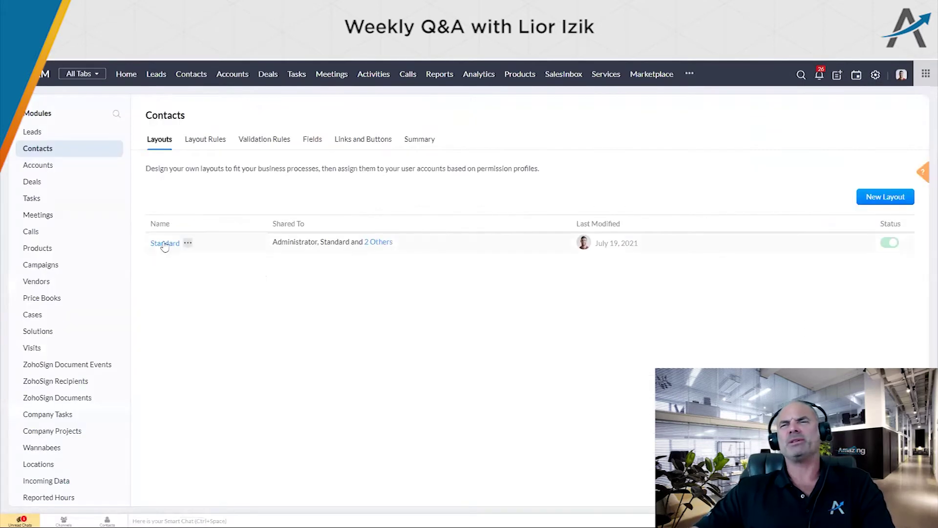
left_click(166, 244)
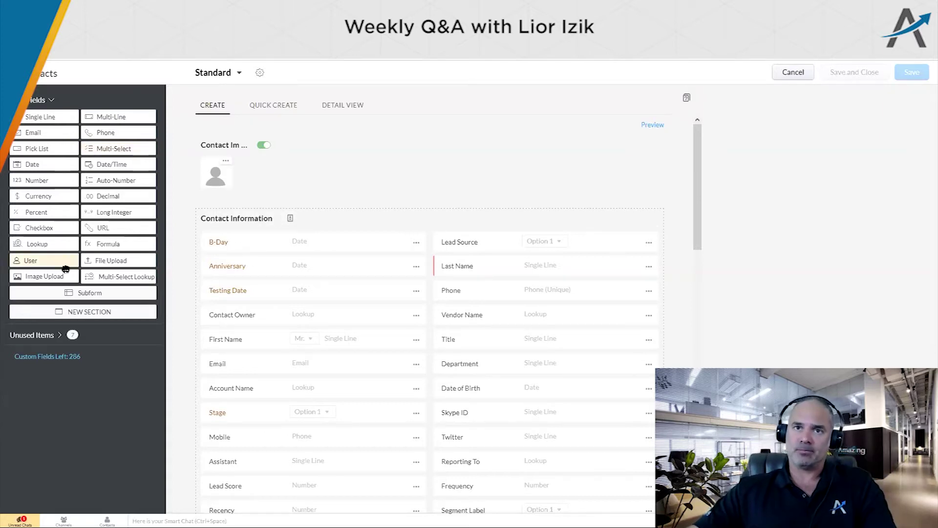
Add a Multi-Select Lookup field labelled Accounts above B-Day, related to the Accounts module
left_click_drag(130, 277, 262, 250)
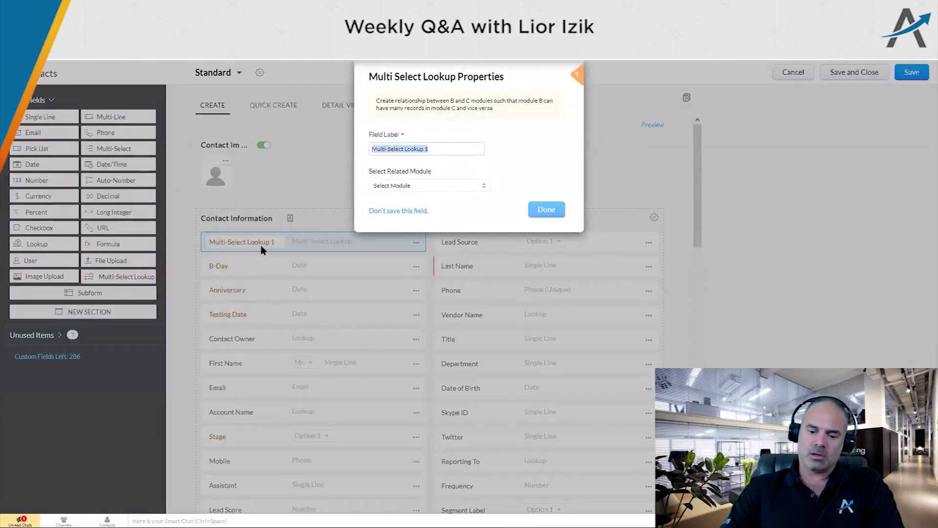
type("Accounts")
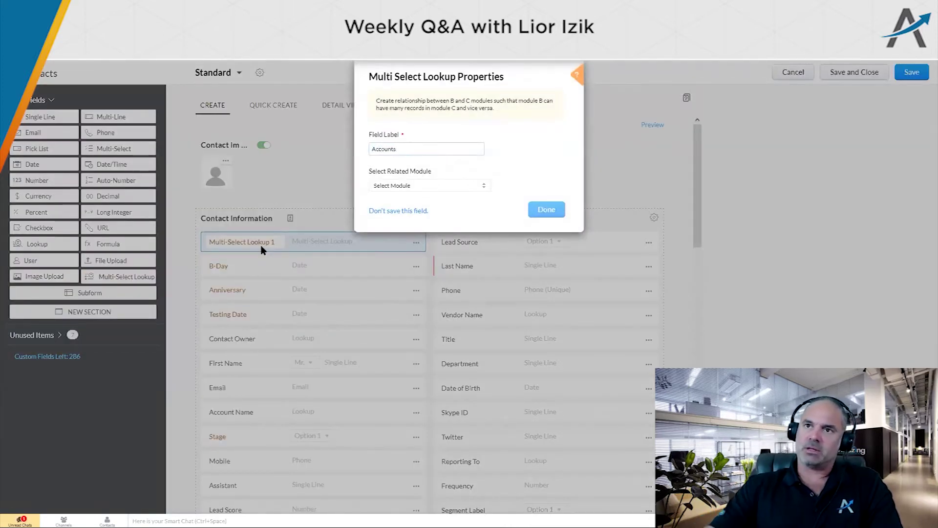
left_click(399, 187)
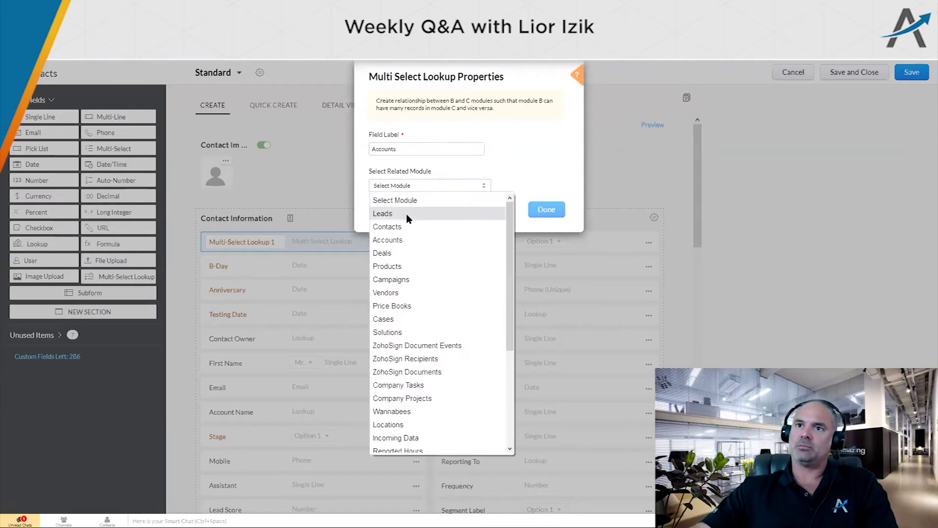
left_click(400, 238)
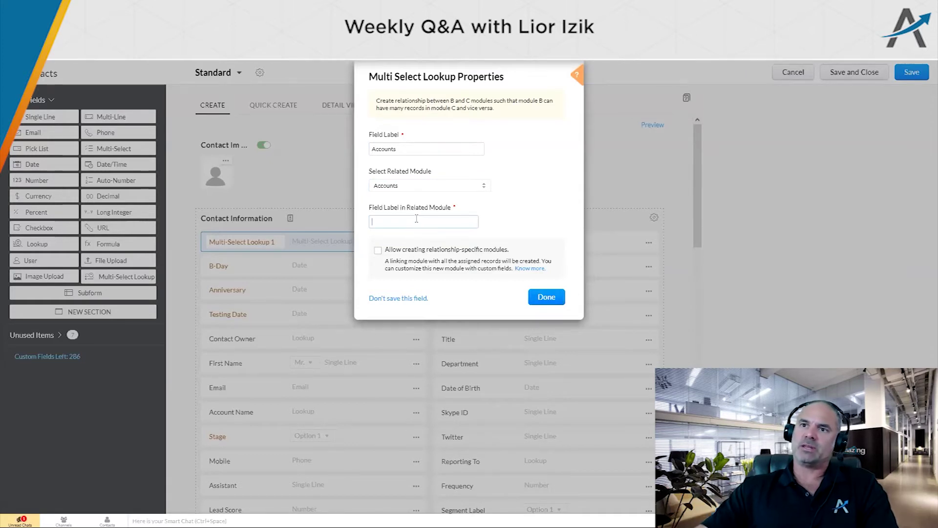
Set the related list label to AccountsContacts and allow a relationship-specific linking module
left_click(417, 219)
type("AccountsConta")
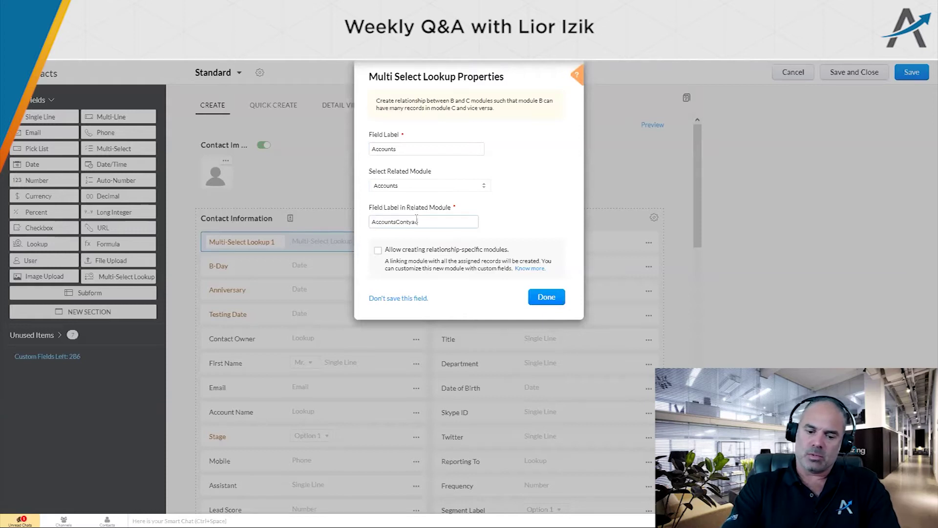
type("cts")
double_click(416, 219)
left_click(413, 220)
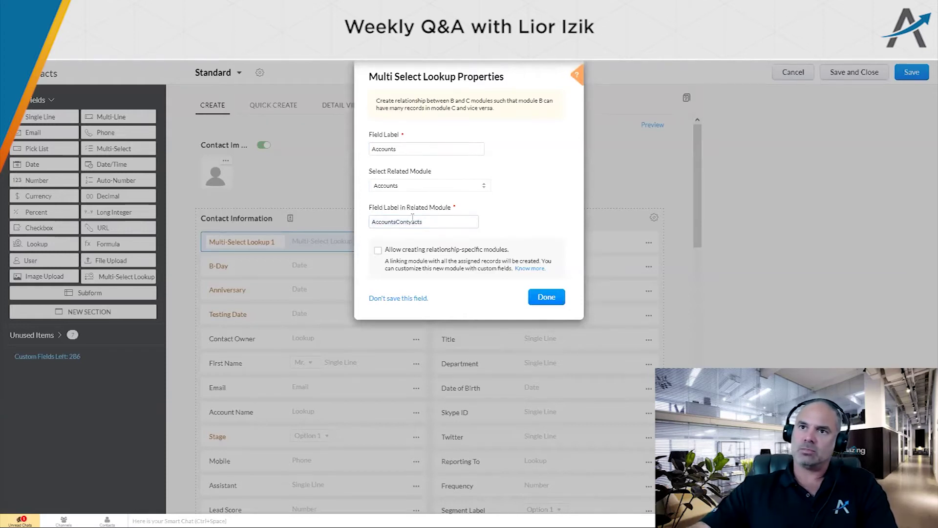
double_click(401, 221)
type("AccountsCon")
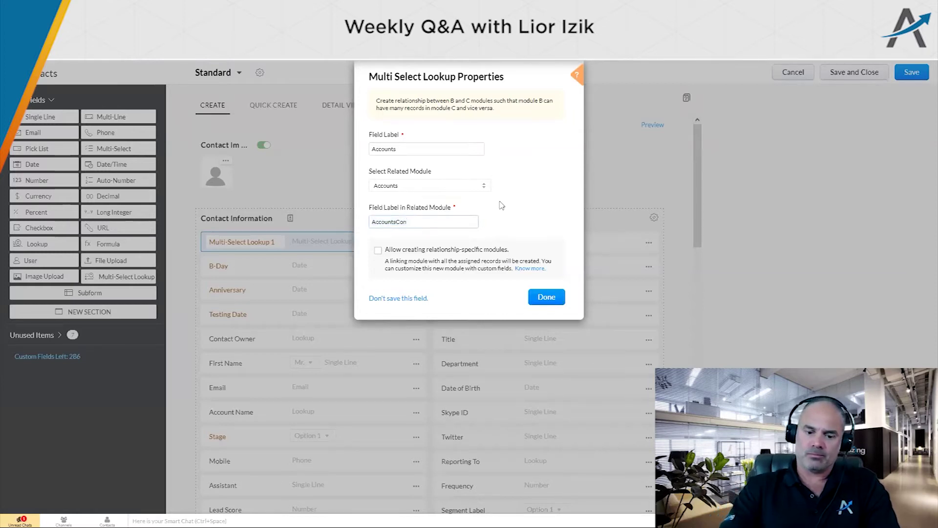
key("ctrl+a")
key("ctrl+c")
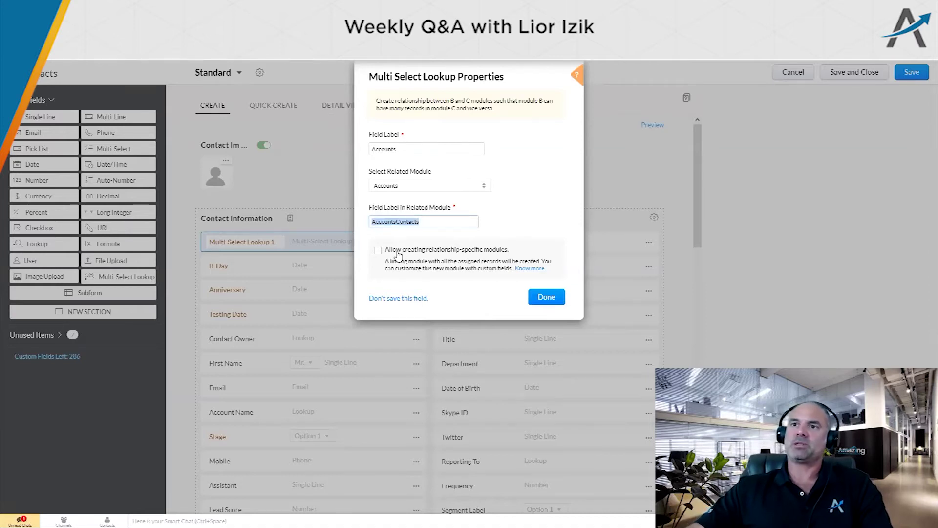
left_click(378, 251)
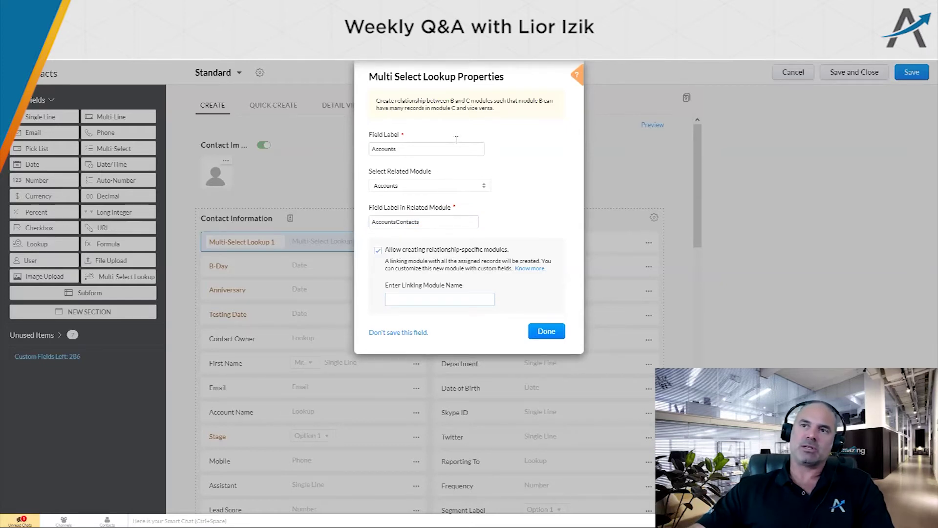
Name the linking module AccountsContacts, finish the Accounts field, and save the Standard layout
key("ctrl+v")
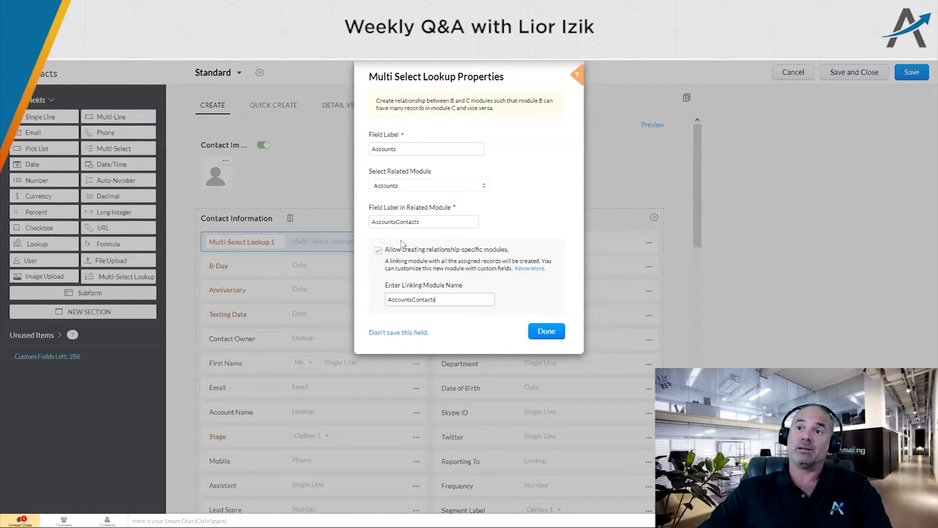
left_click(545, 331)
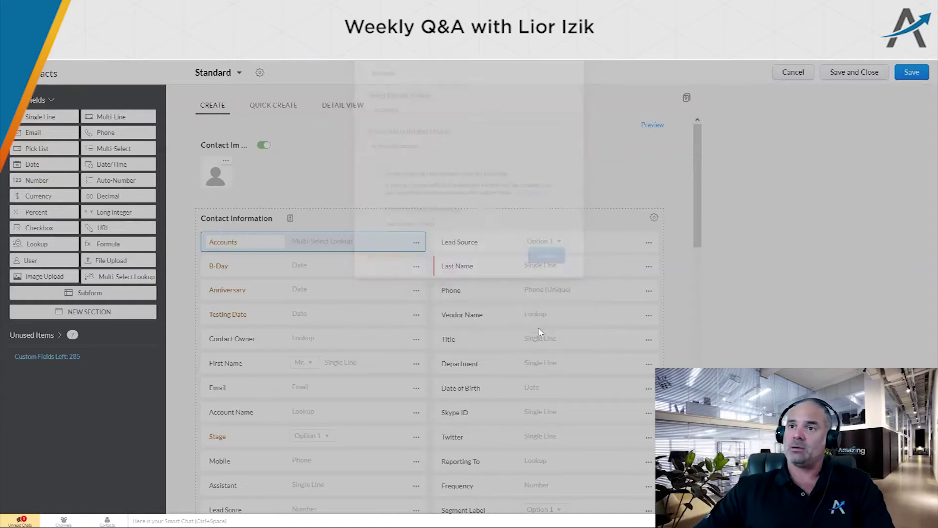
left_click(912, 72)
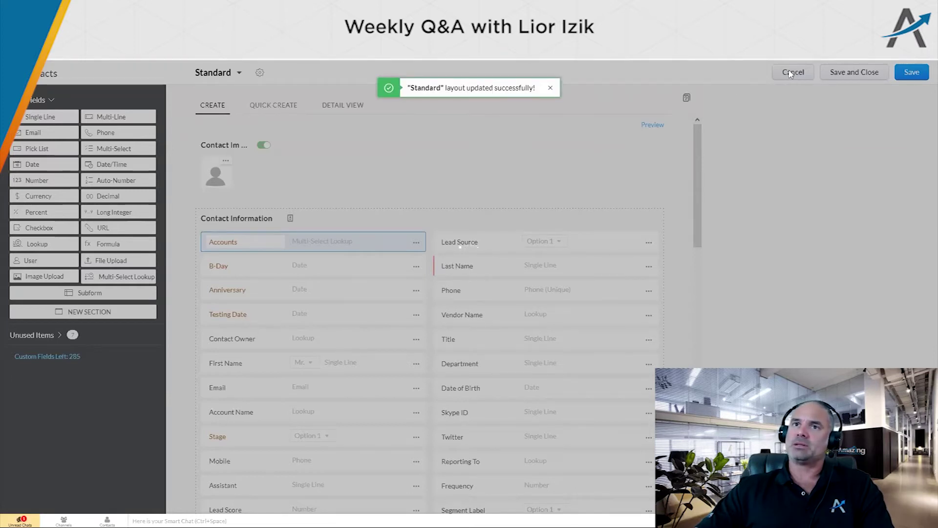
key("ctrl+t")
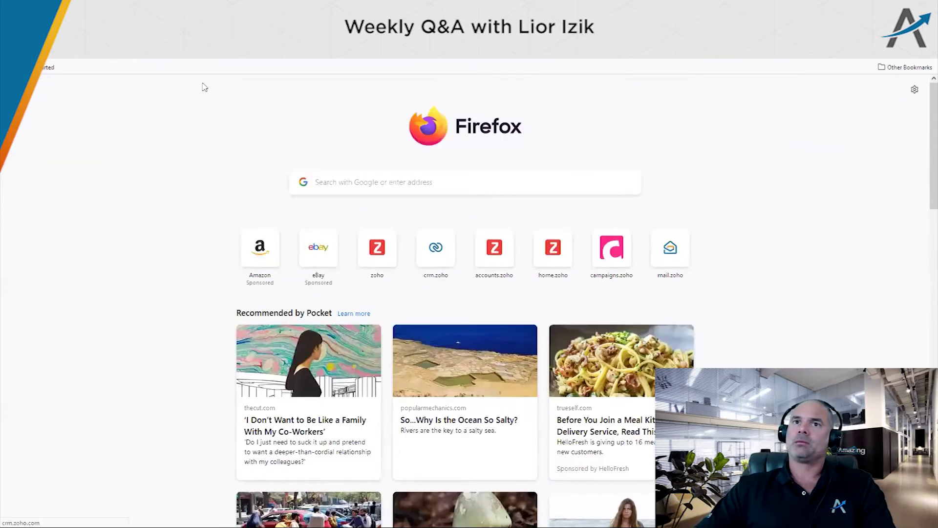
Load crm.zoho.com in the new tab and open the Contacts list of 16 records
key("Return")
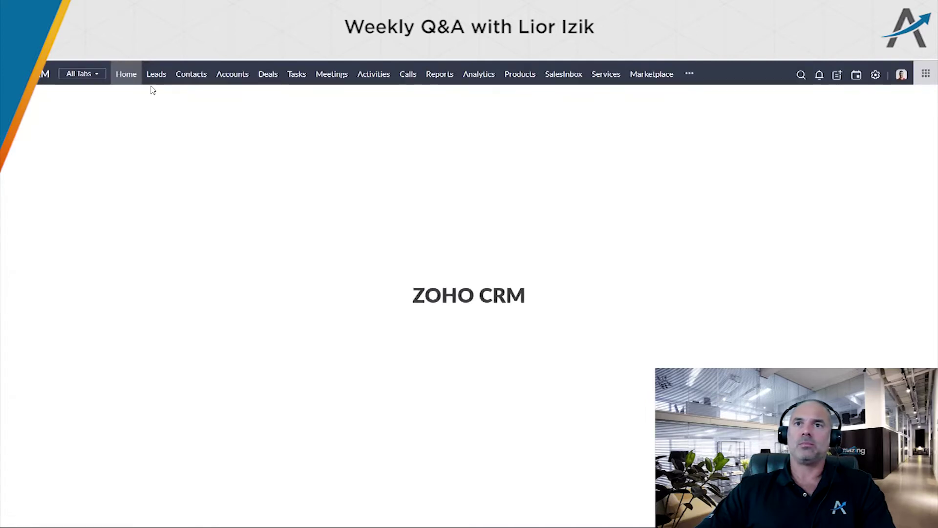
left_click(191, 74)
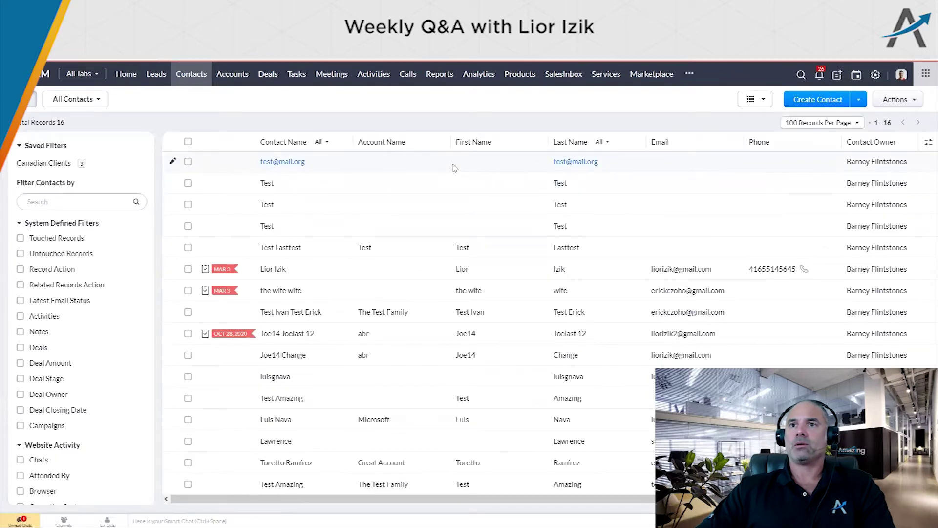
left_click(729, 167)
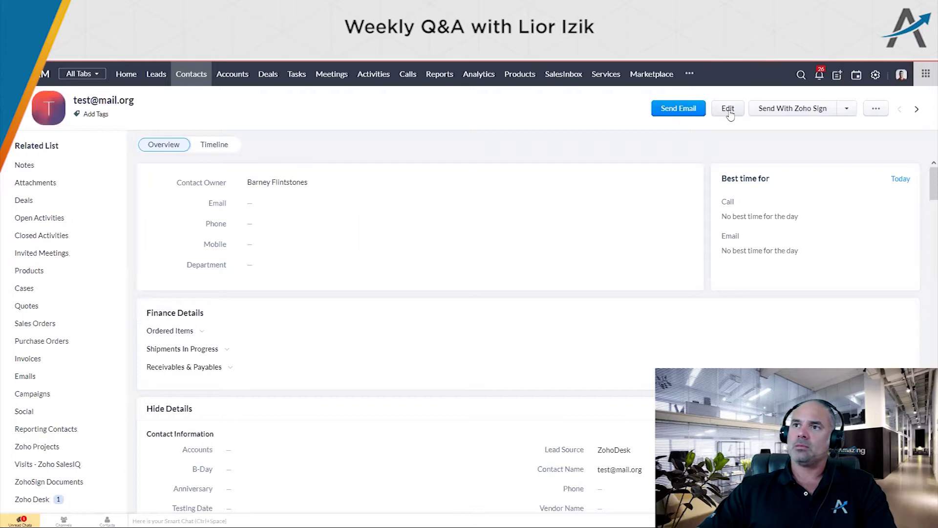
left_click(728, 110)
scroll(356, 314, "down", 4)
scroll(356, 314, "up", 4)
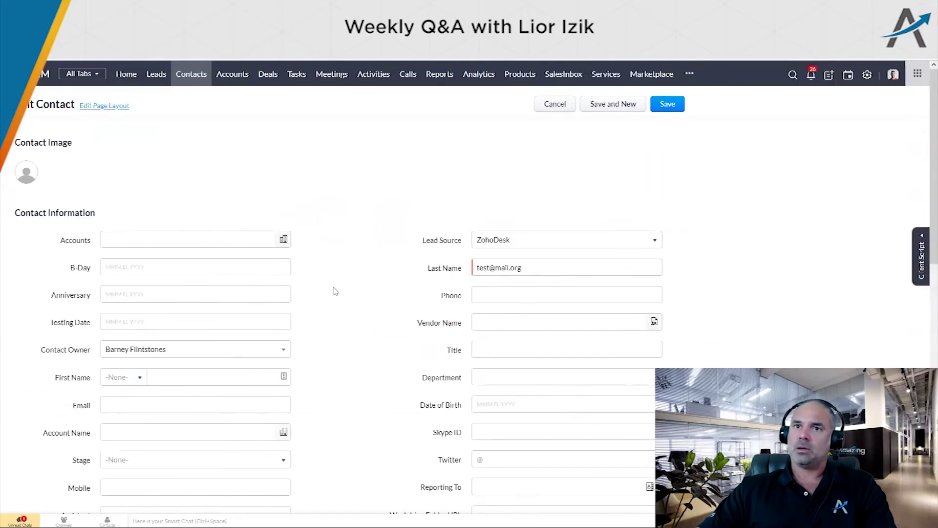
Link The Test Family and abr in the Accounts lookup and save the contact
left_click(285, 240)
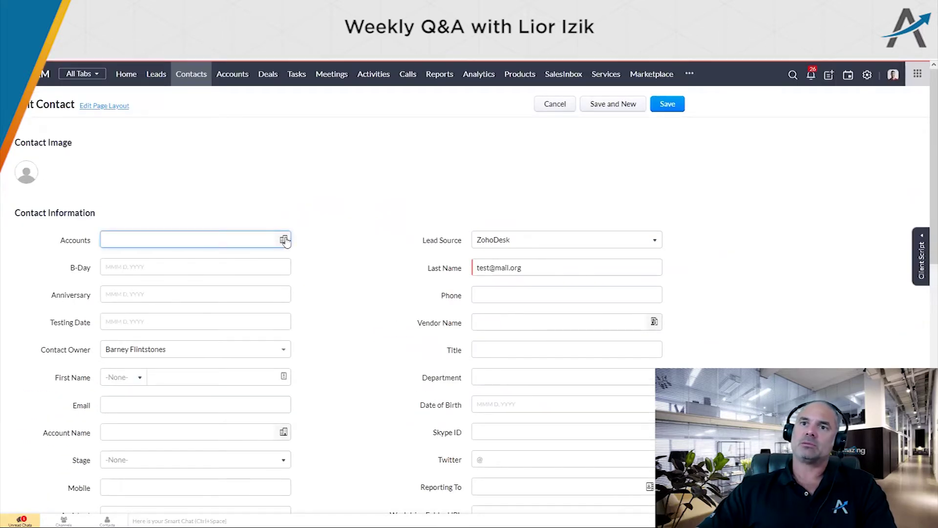
left_click(284, 240)
left_click(116, 179)
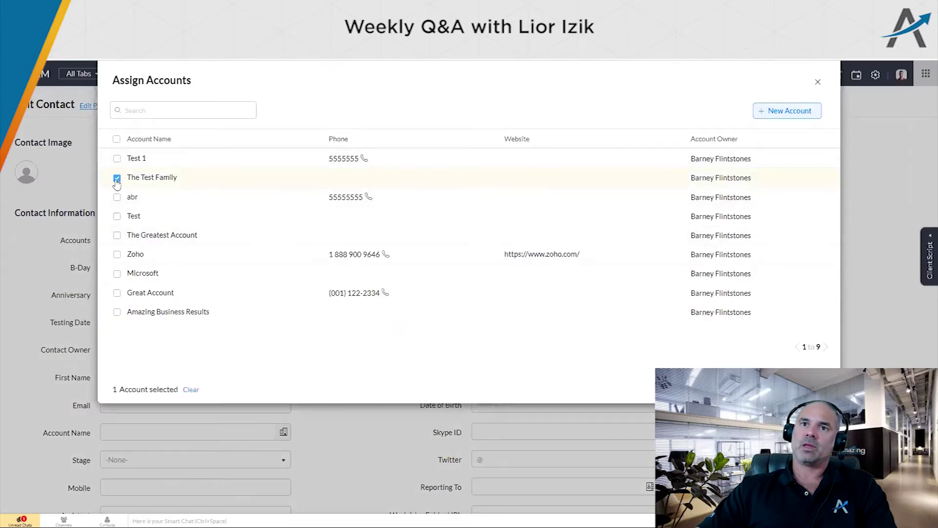
left_click(117, 197)
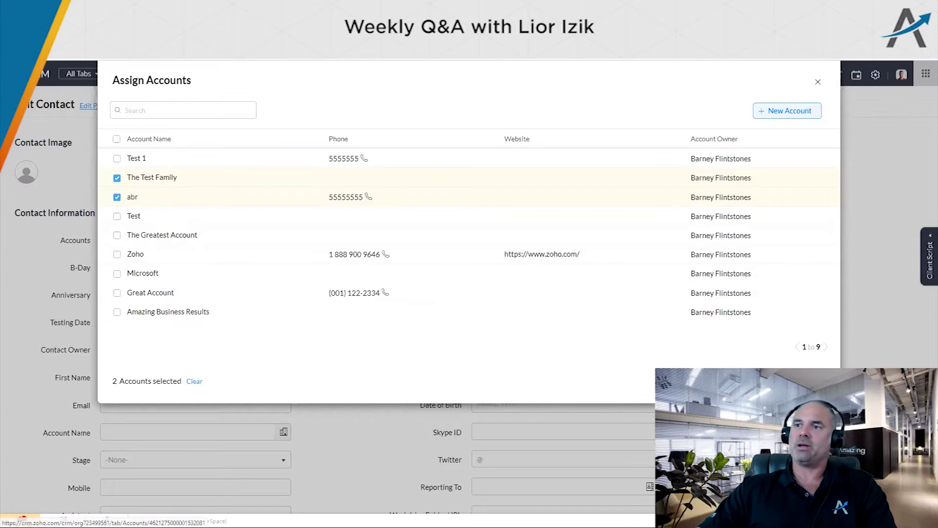
left_click(794, 245)
left_click(660, 98)
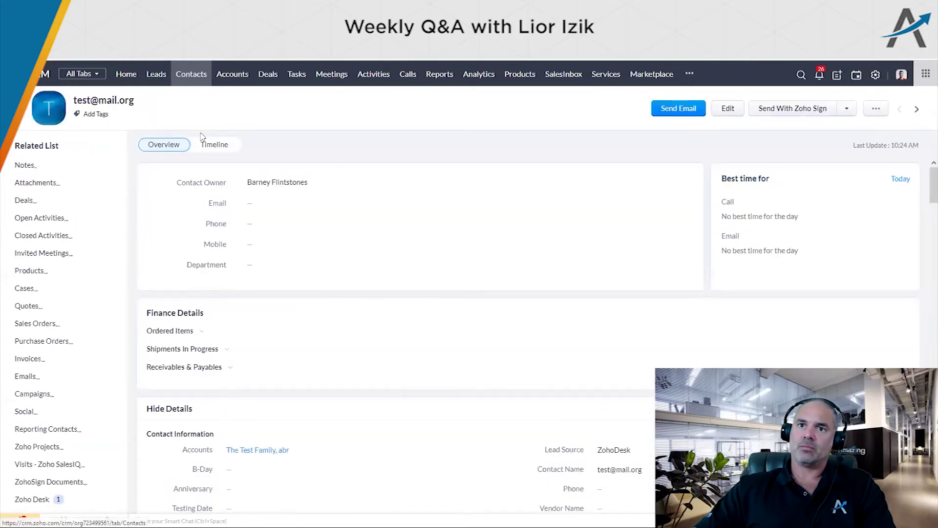
Open the abr account from the contact's Accounts list and show its Contacts1 related list
left_click(248, 449)
scroll(247, 432, "down", 2)
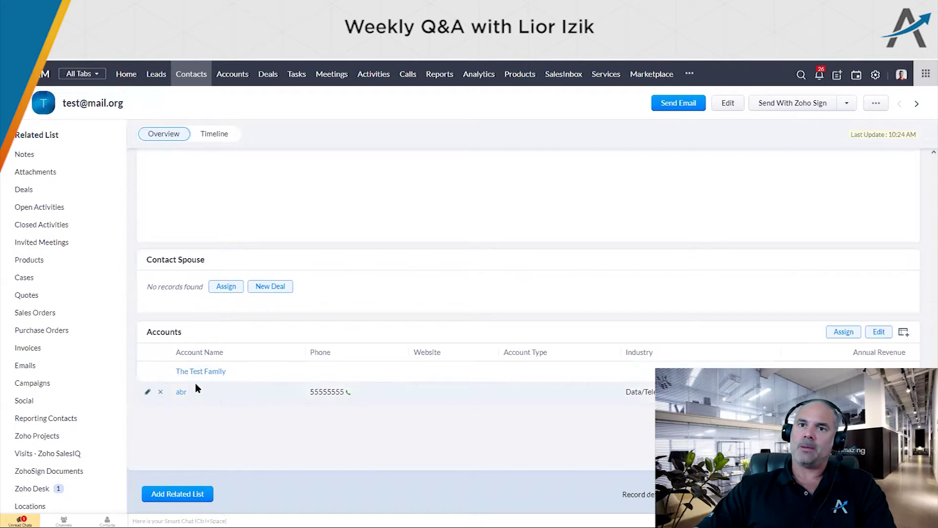
left_click(180, 395)
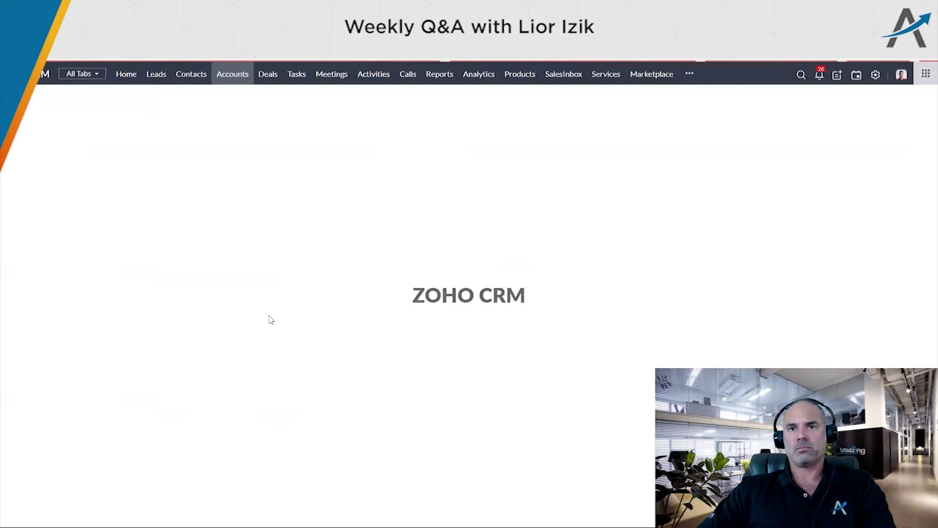
scroll(80, 331, "down", 2)
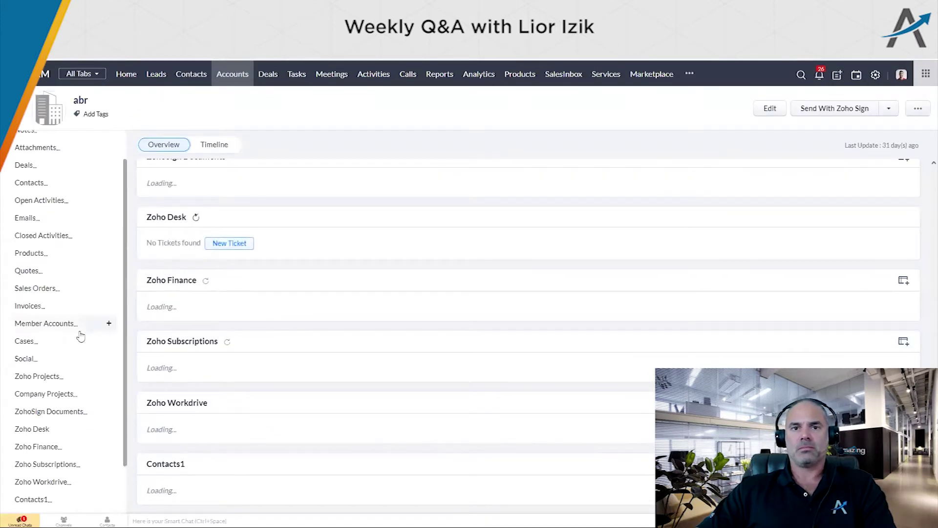
left_click(46, 439)
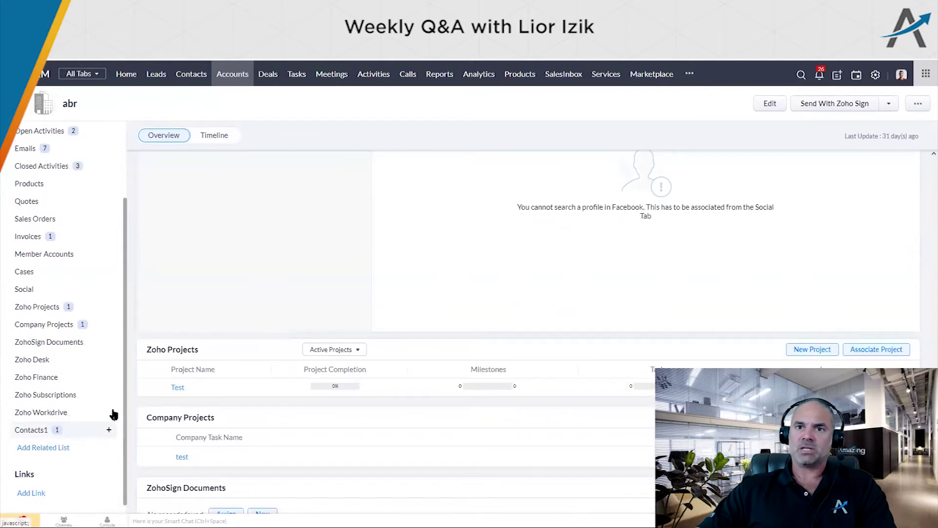
left_click(44, 430)
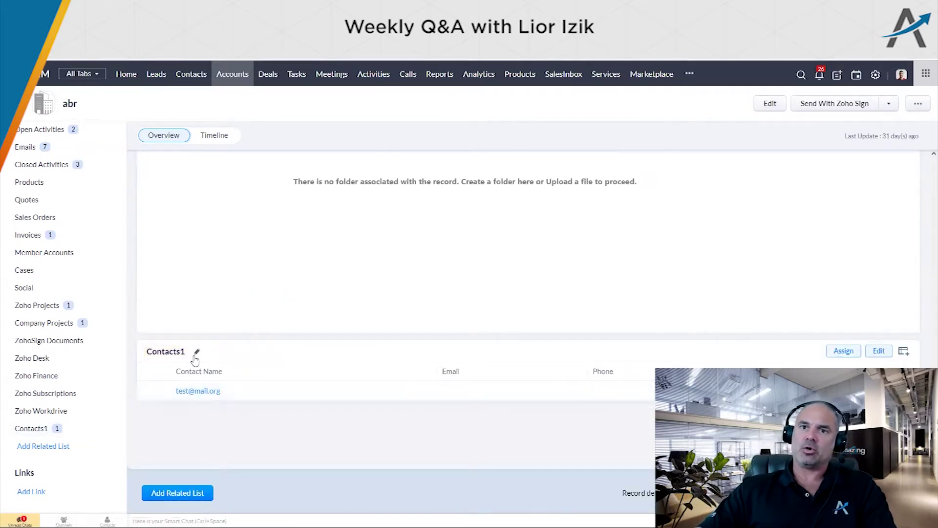
Rename the Contacts1 related list to 'Contacts (Accounts)'
left_click(197, 353)
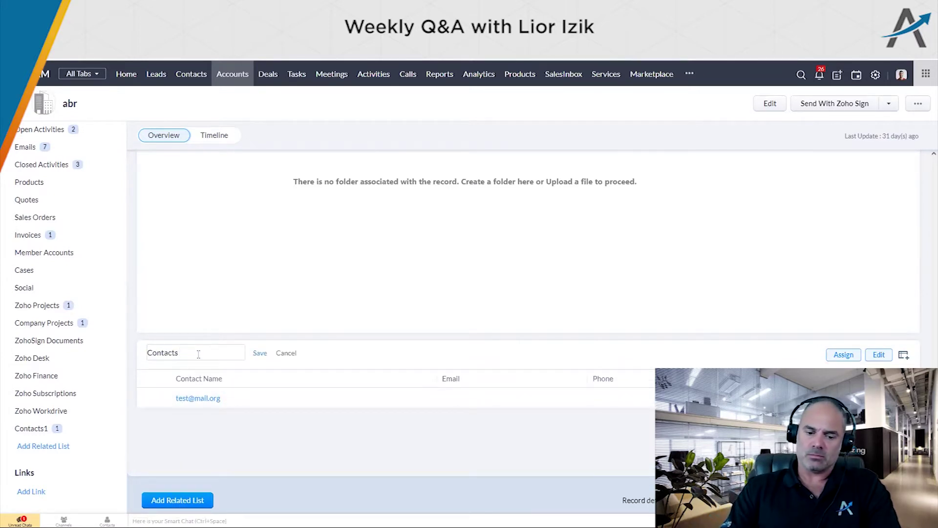
type("(Accou")
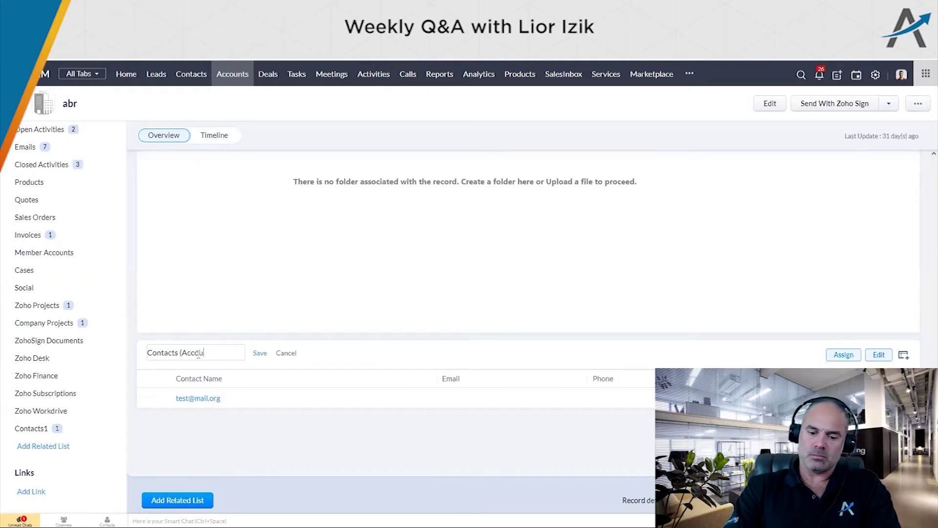
type("nts)")
key("Return")
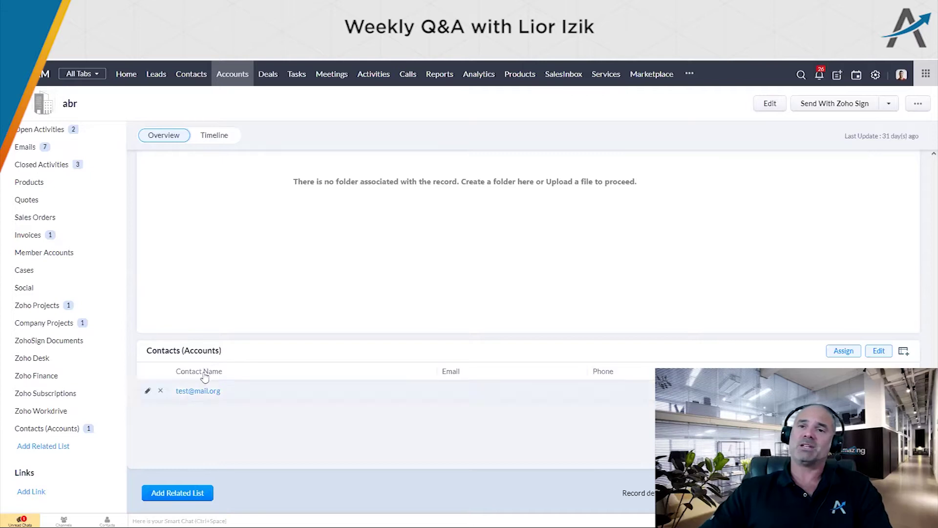
Check the renamed Contacts (Accounts) heading on the abr account page
left_click_drag(146, 350, 202, 350)
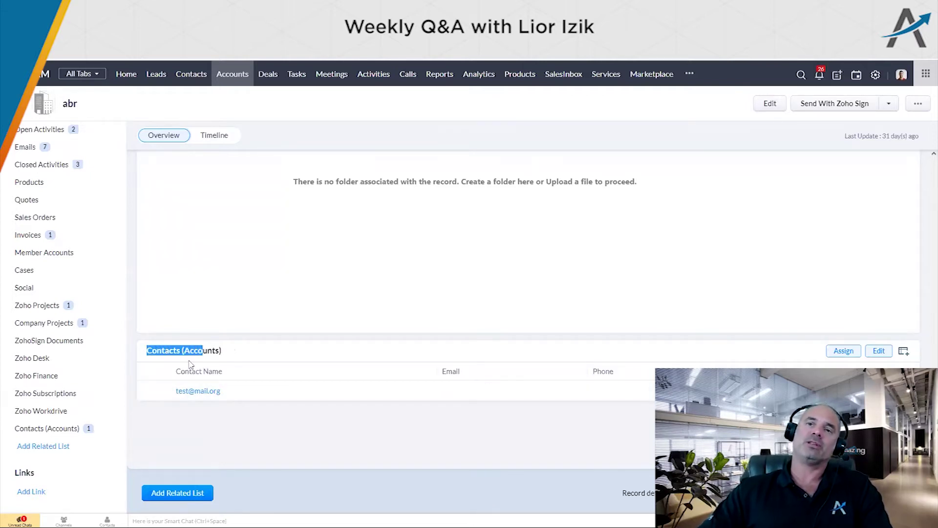
left_click(263, 422)
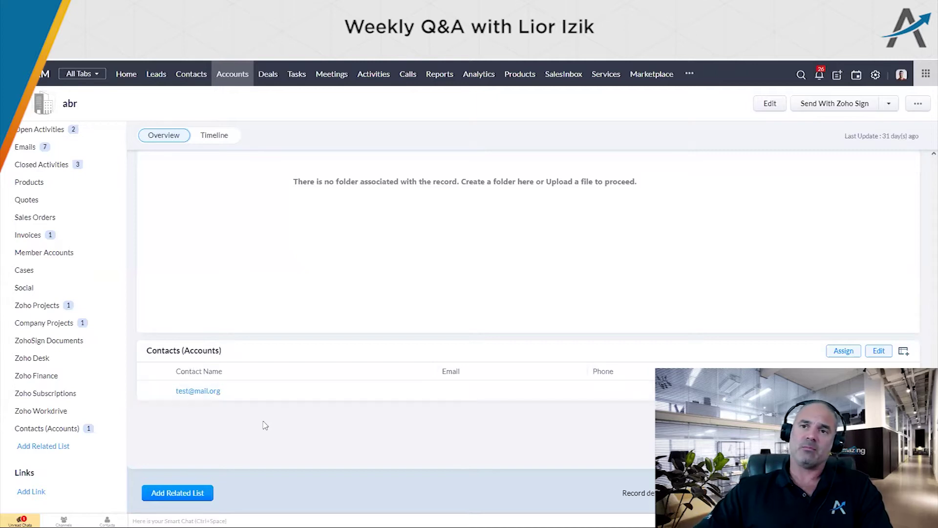
scroll(299, 410, "up", 3)
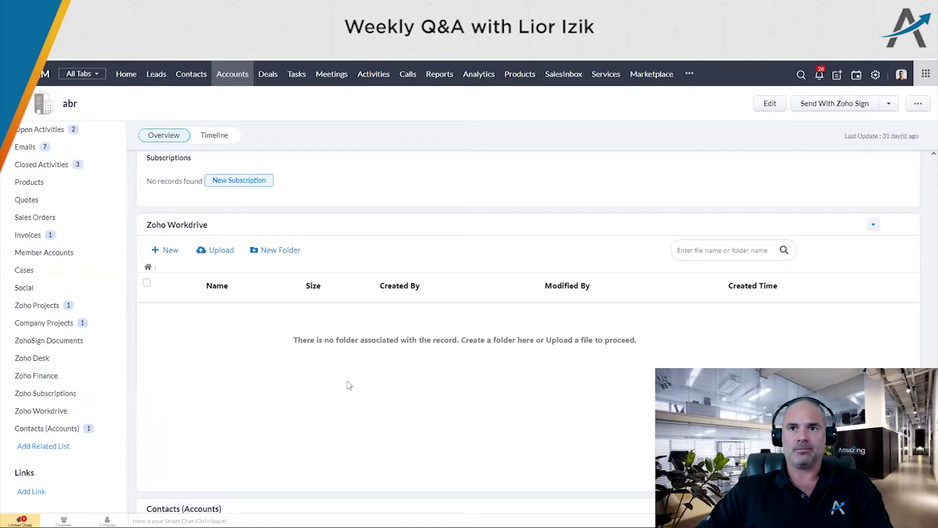
scroll(348, 385, "down", 3)
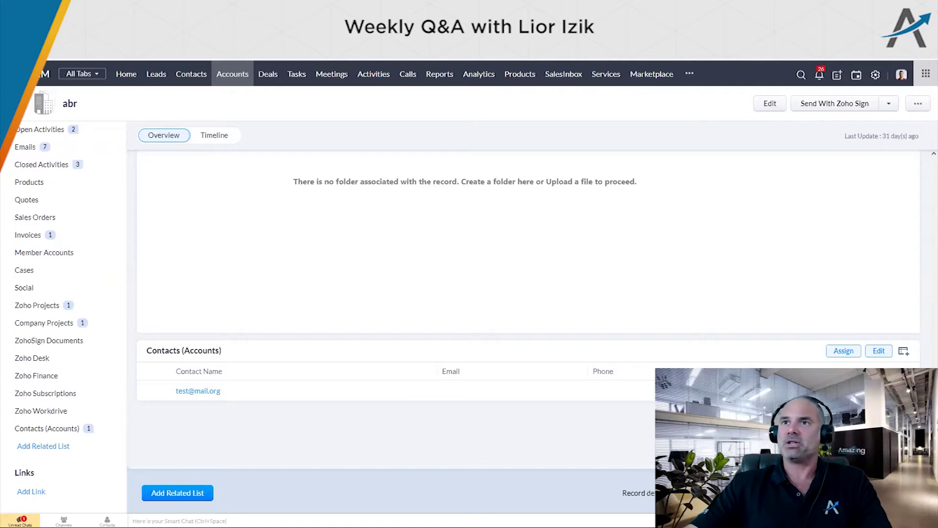
Load mail.zoho.com in a new Firefox tab
key("ctrl+t")
type("mai")
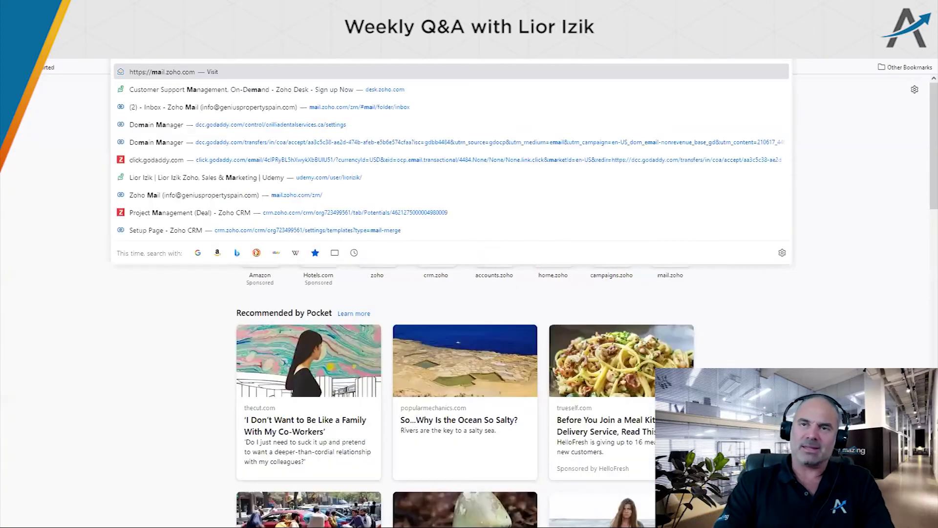
type("l.zoho")
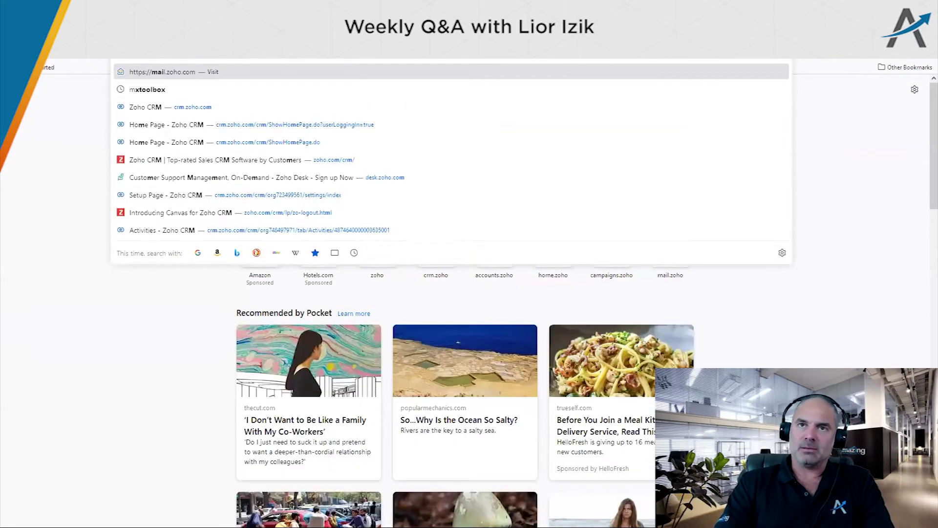
key("Return")
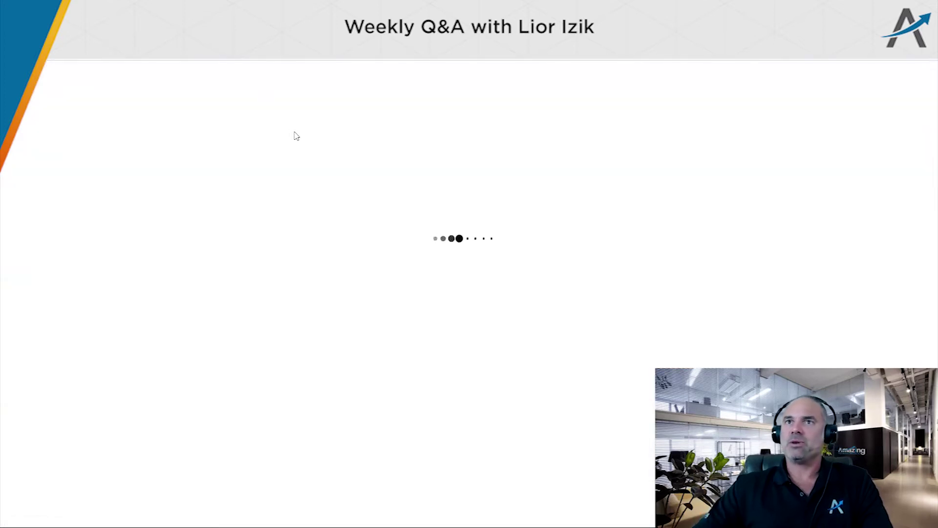